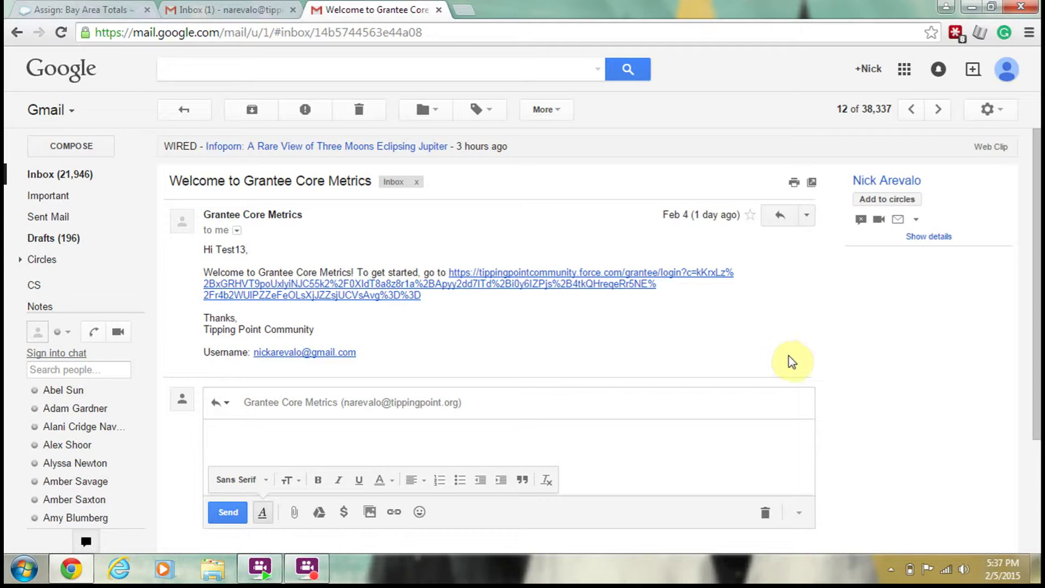
# - Open the tippingpointcommunity.force.com login link from the Welcome to Grantee Core Metrics email
pyautogui.click(626, 285)
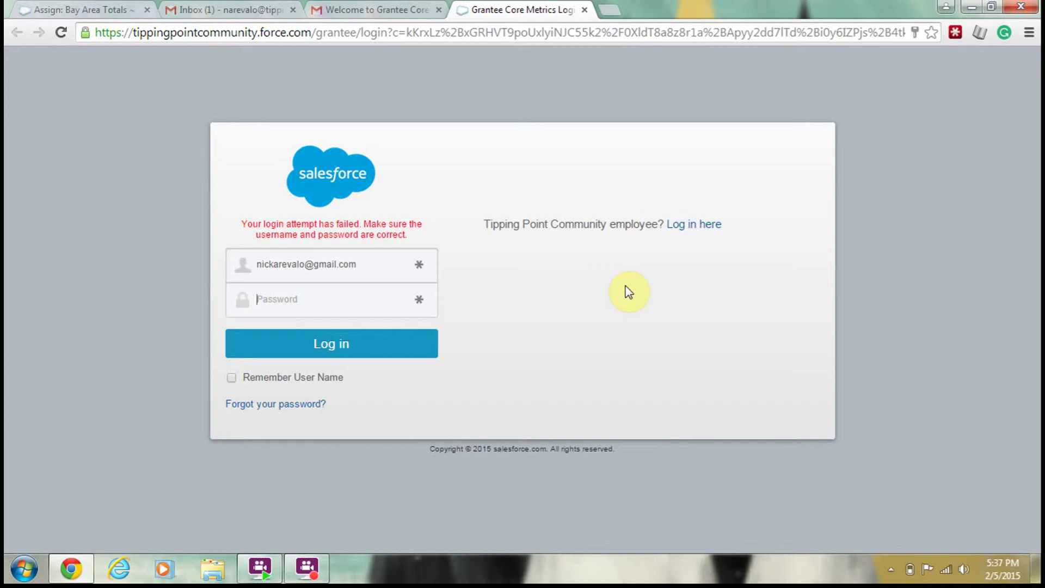
pyautogui.write('***')
pyautogui.write('*****')
# - Log in to the portal with the entered password to reach the home page
pyautogui.click(377, 356)
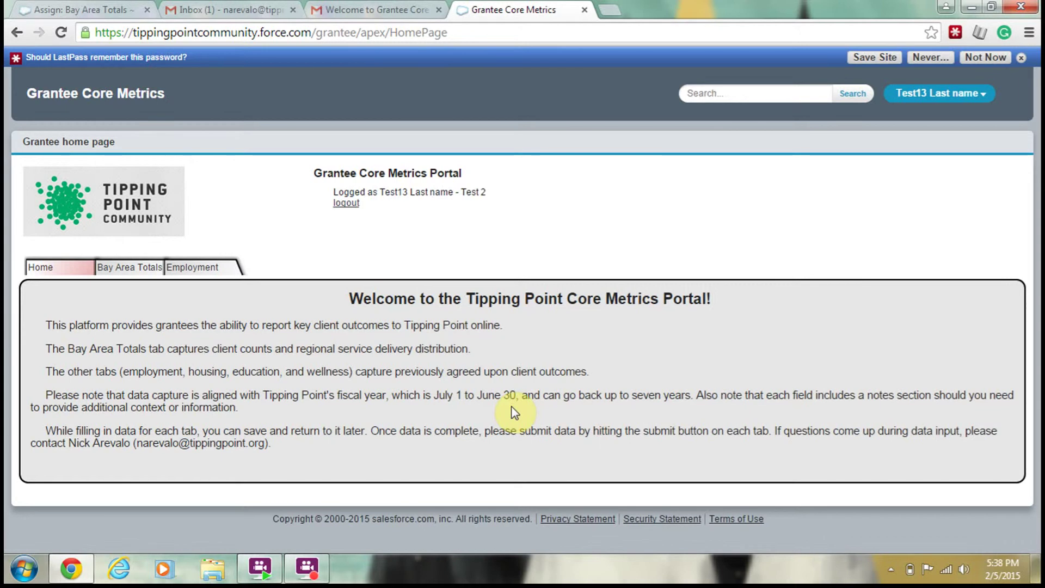
pyautogui.click(134, 275)
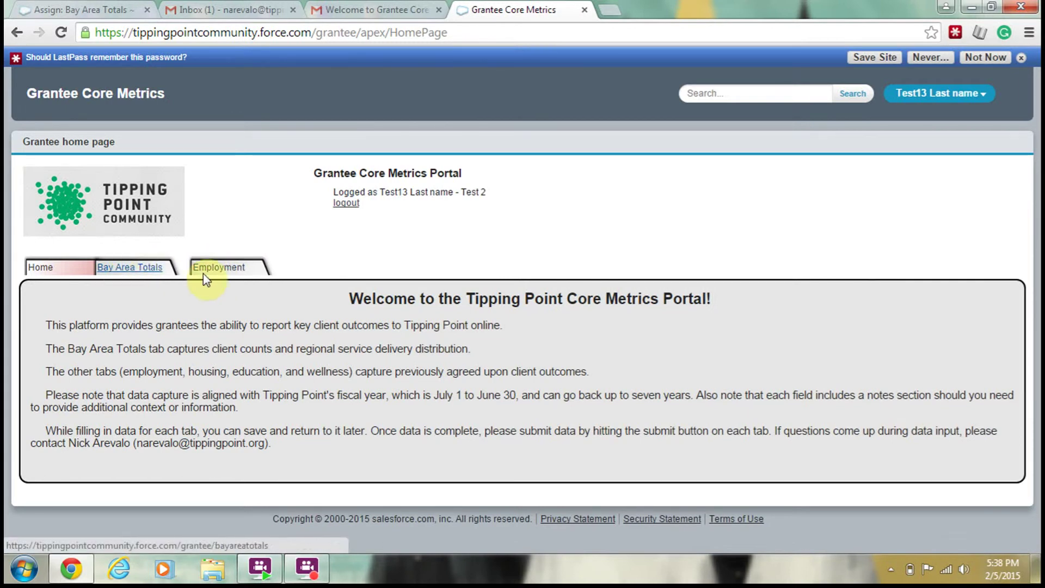
# - Review the 2014 Bay Area Totals (100 intensive, 200 total, Alameda 100) and save them
pyautogui.click(152, 276)
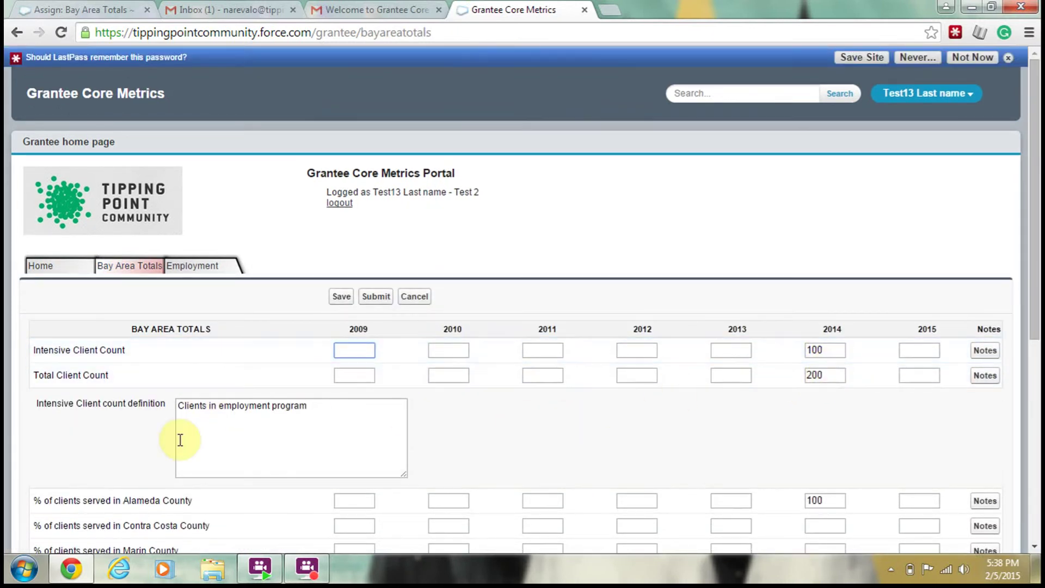
pyautogui.scroll(-2, 180, 440)
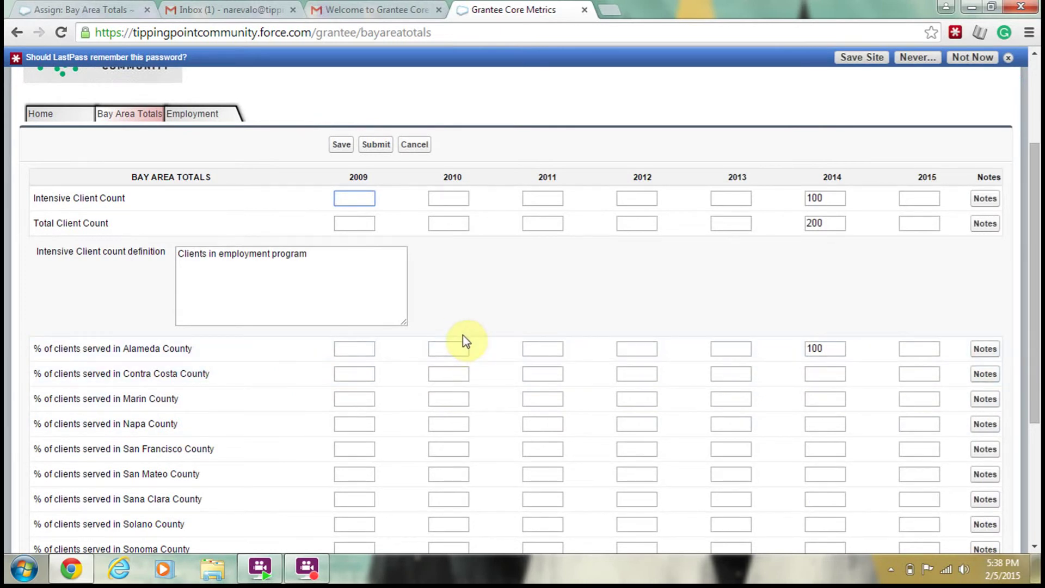
pyautogui.click(820, 222)
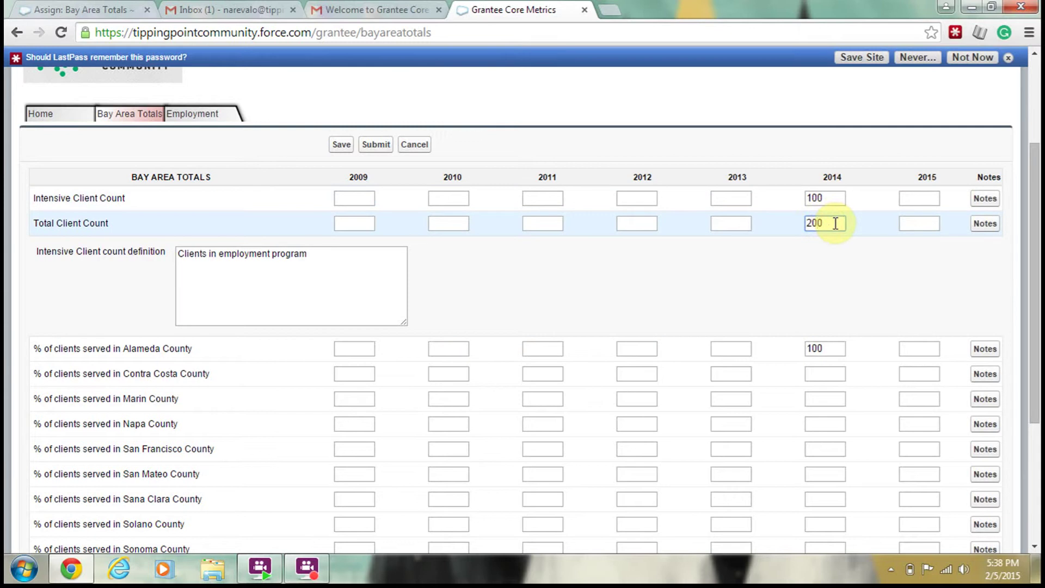
pyautogui.click(834, 198)
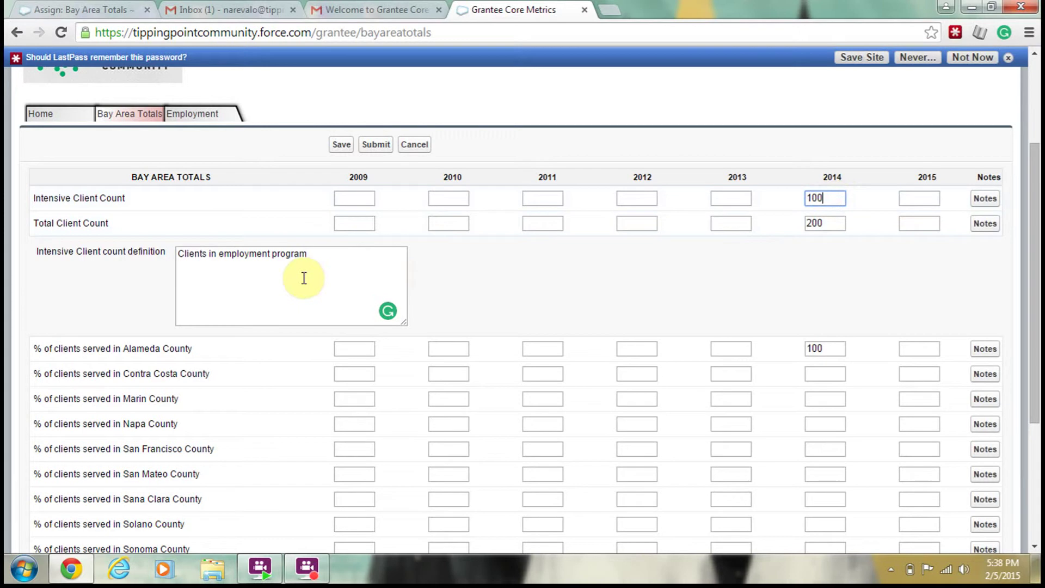
pyautogui.click(832, 349)
pyautogui.scroll(-2, 808, 365)
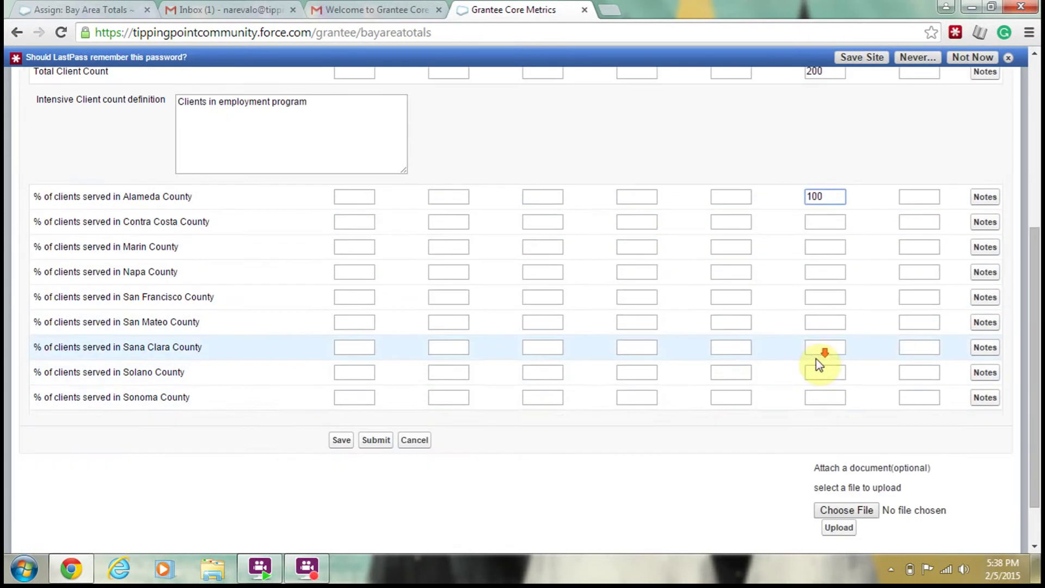
pyautogui.scroll(2, 822, 363)
pyautogui.scroll(-2, 827, 449)
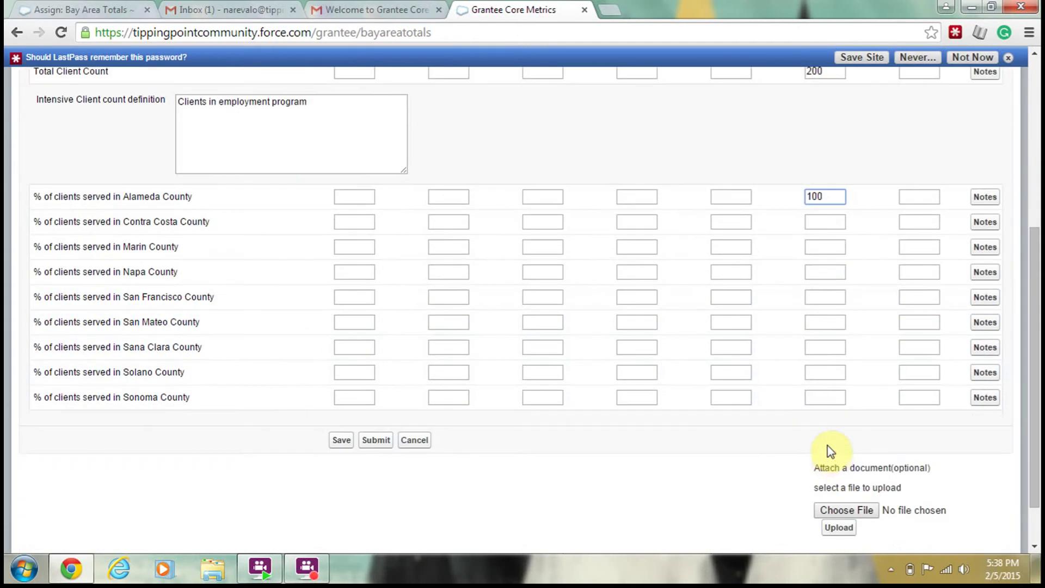
pyautogui.scroll(2, 823, 425)
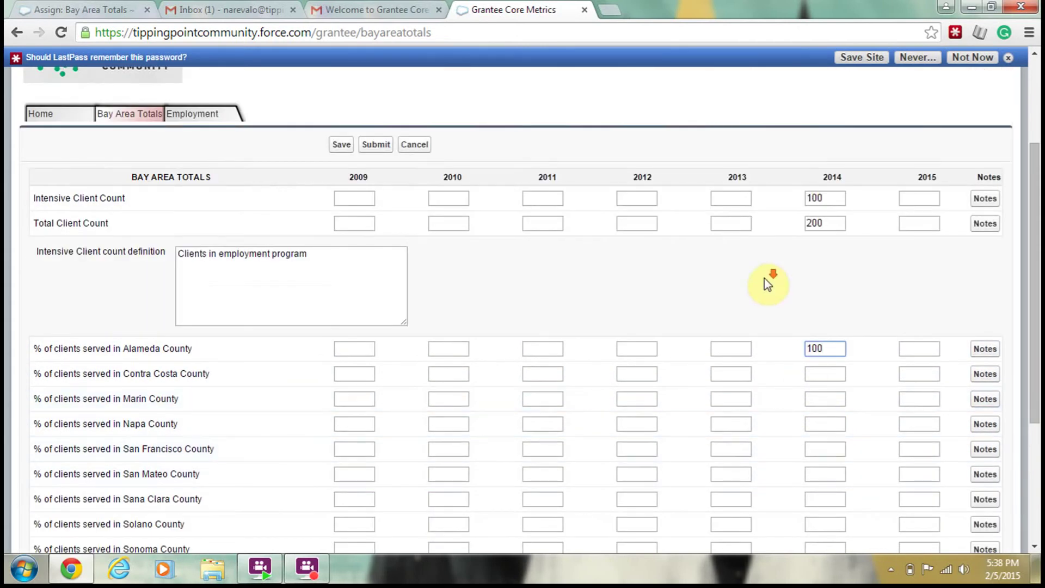
pyautogui.scroll(1, 699, 281)
pyautogui.scroll(-2, 657, 298)
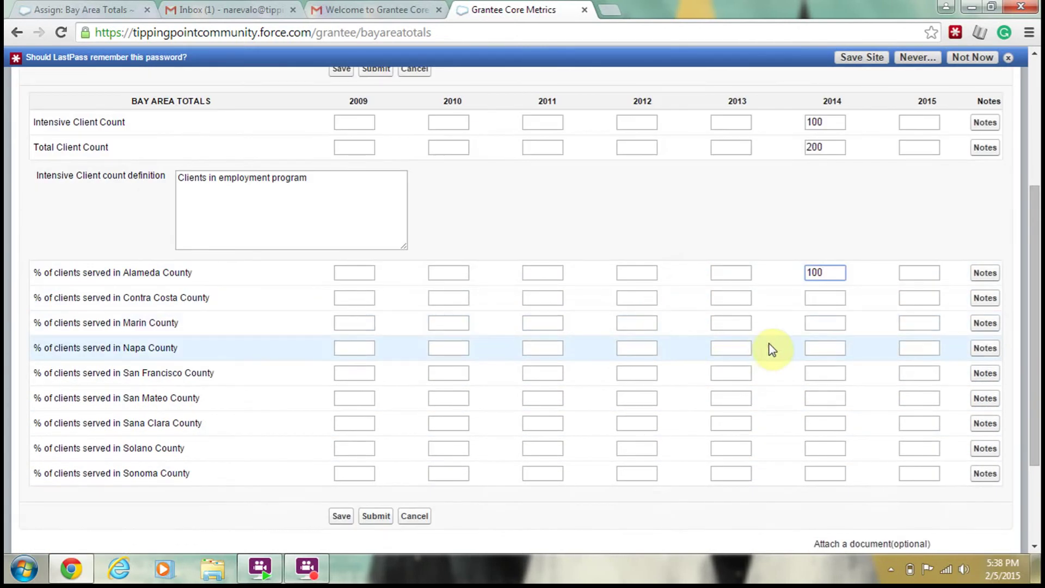
pyautogui.scroll(1, 781, 337)
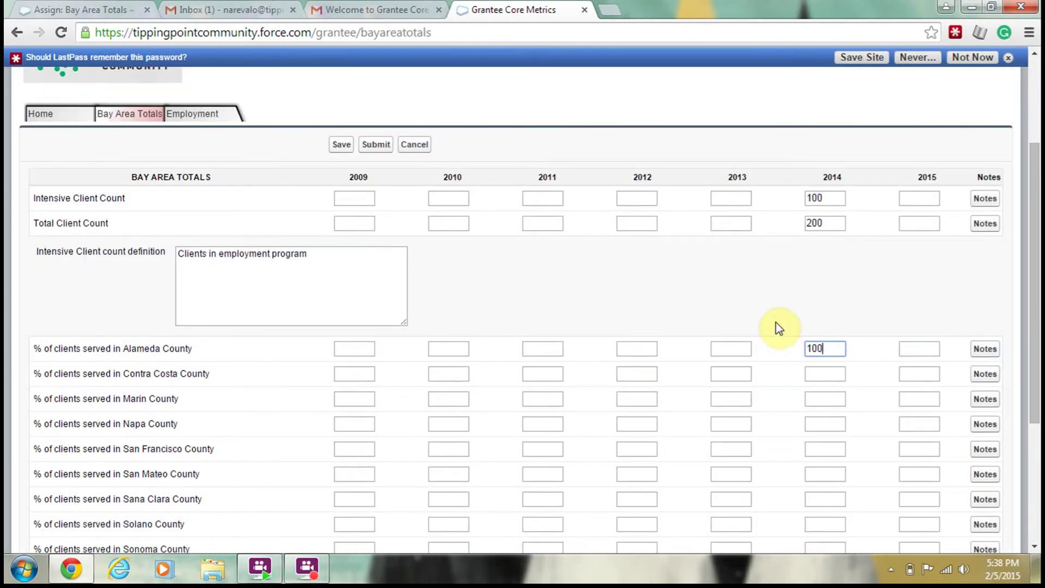
pyautogui.click(341, 145)
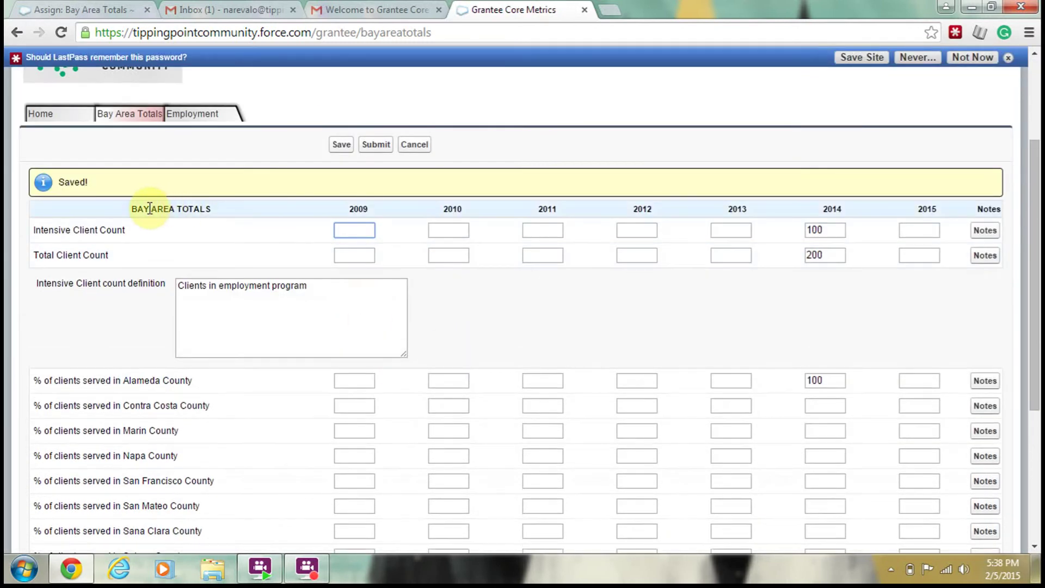
# - On the Employment page, replace the stray 2014 Wage at placement text with 1242
pyautogui.click(205, 122)
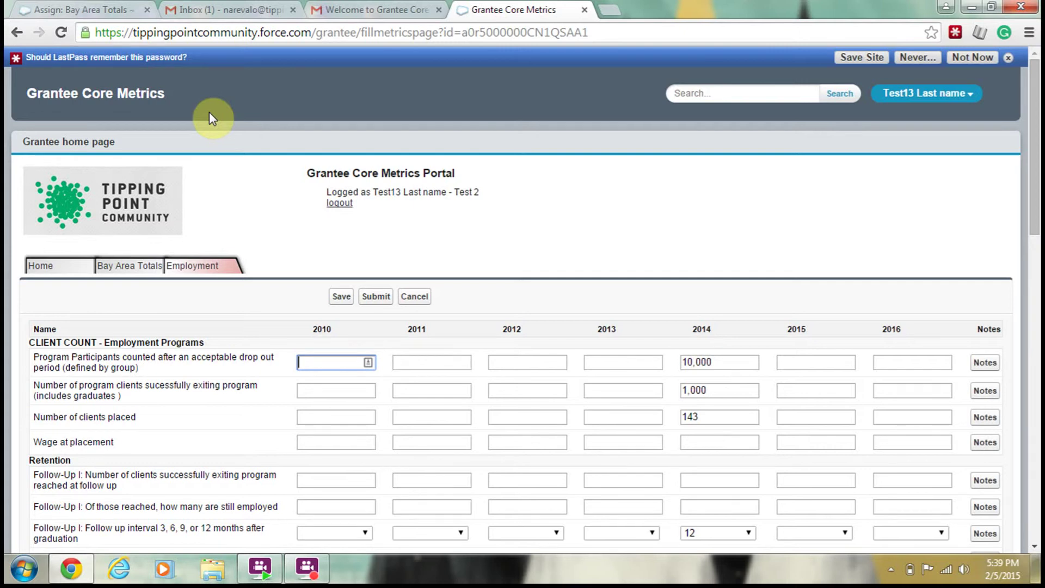
pyautogui.scroll(-2, 220, 123)
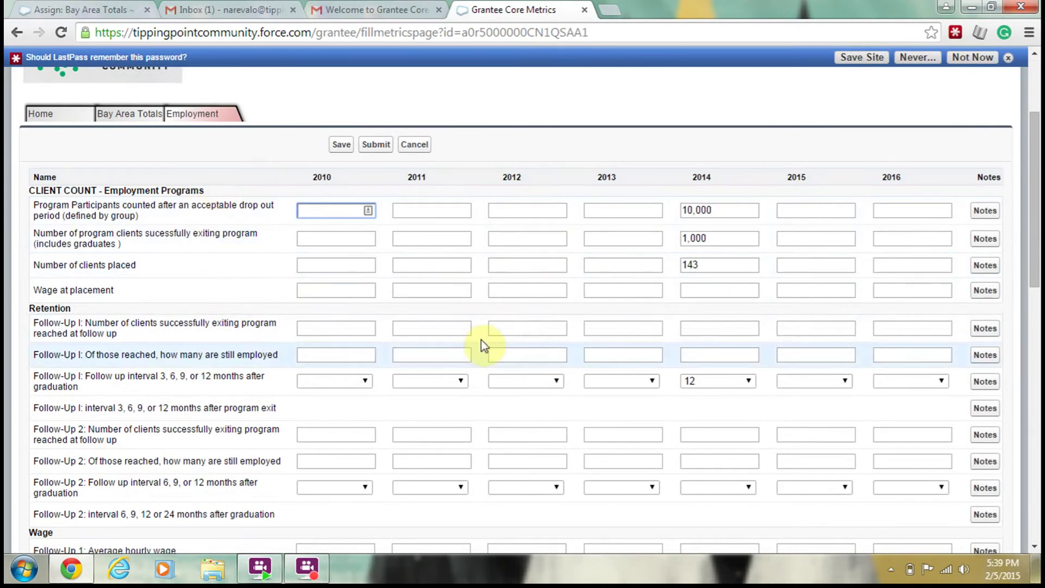
pyautogui.scroll(1, 584, 338)
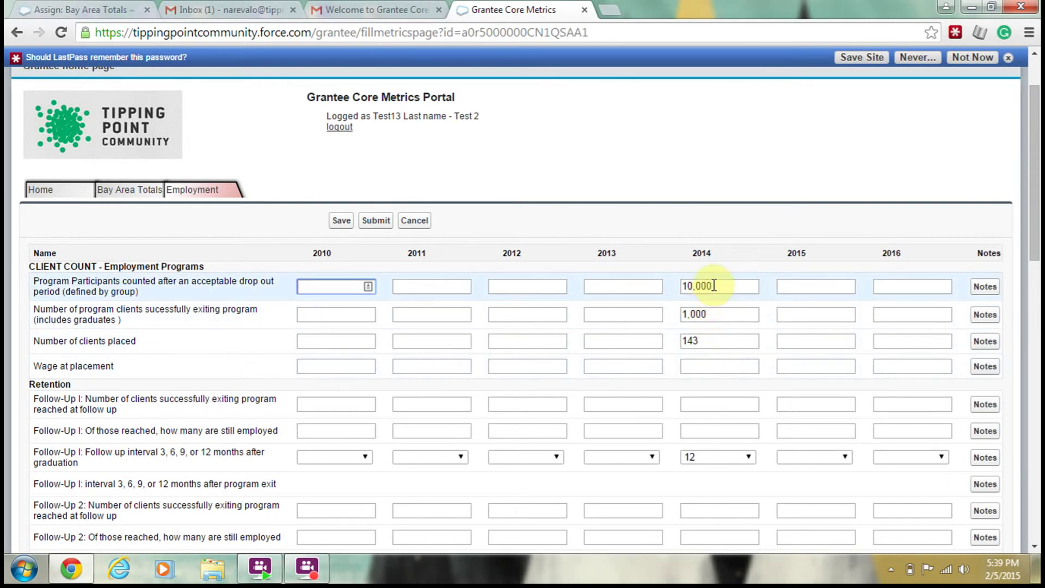
pyautogui.scroll(-2, 713, 302)
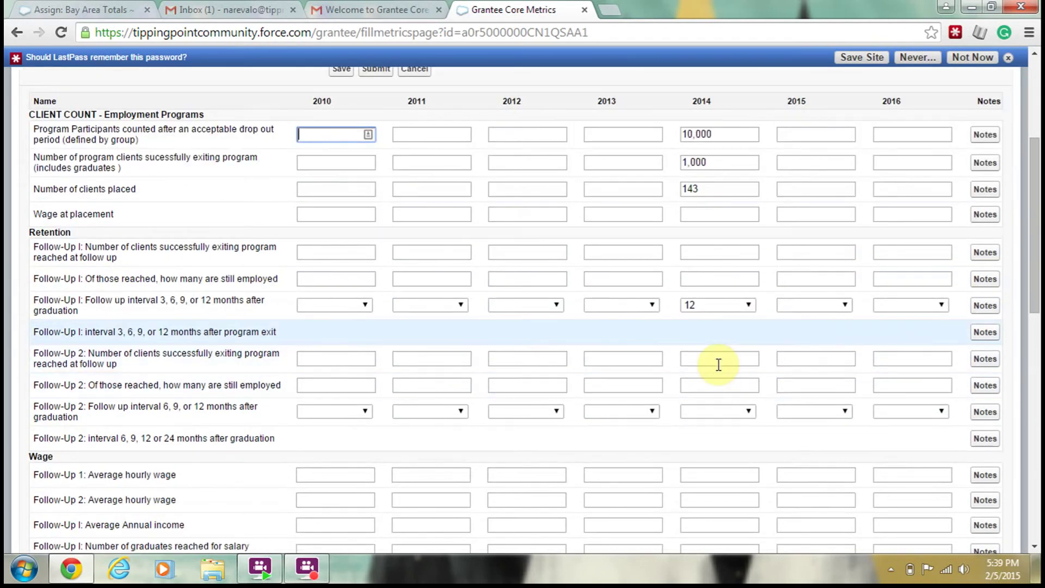
pyautogui.scroll(2, 717, 360)
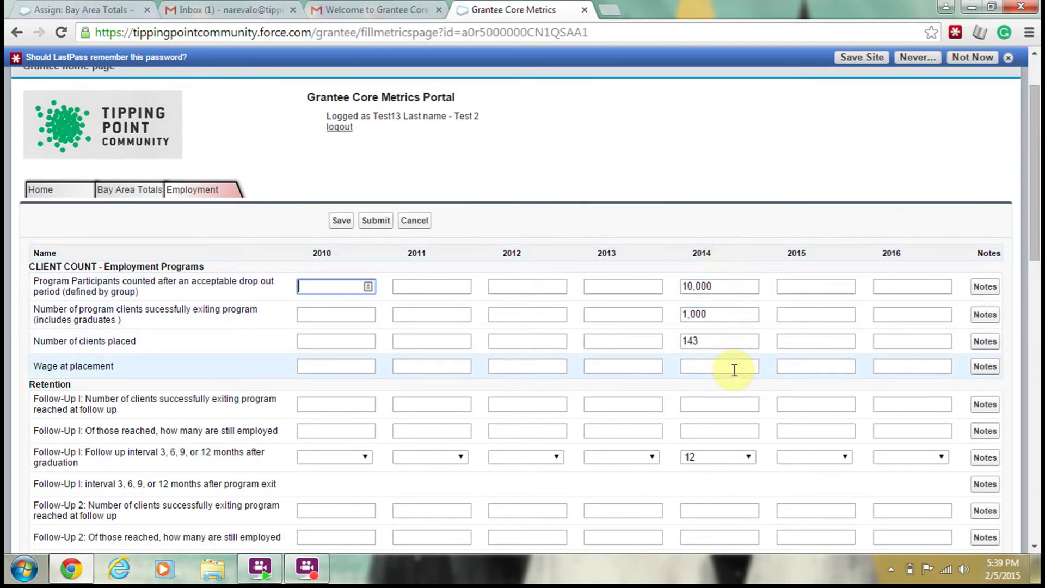
pyautogui.scroll(-1, 733, 368)
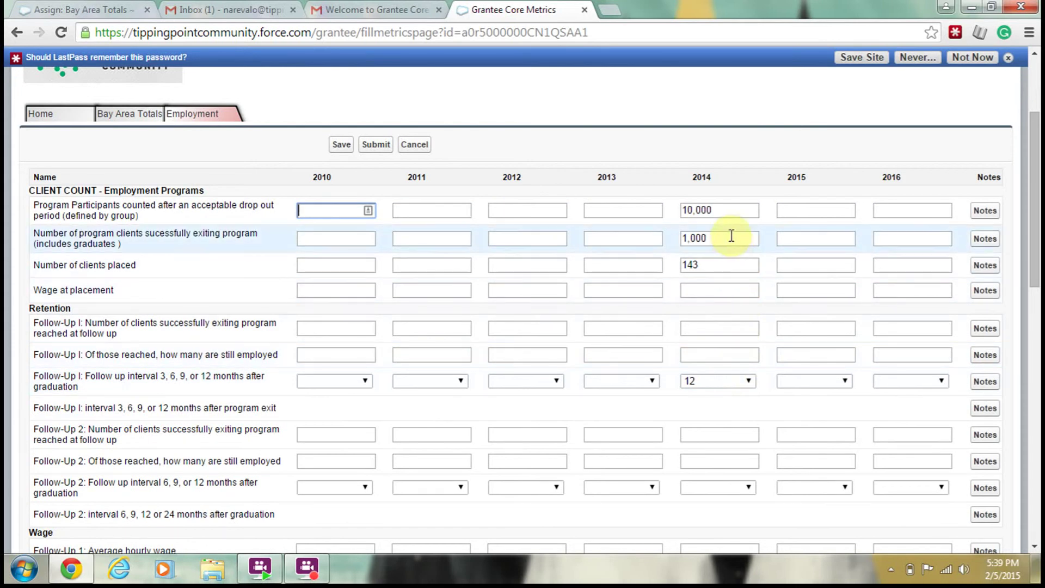
pyautogui.click(729, 214)
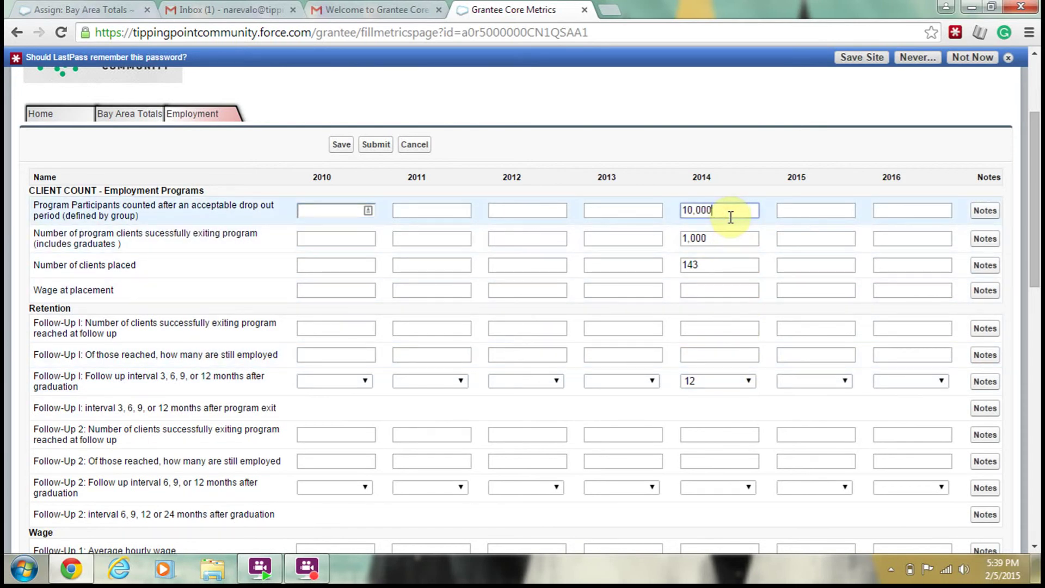
pyautogui.click(718, 289)
pyautogui.write('dfd')
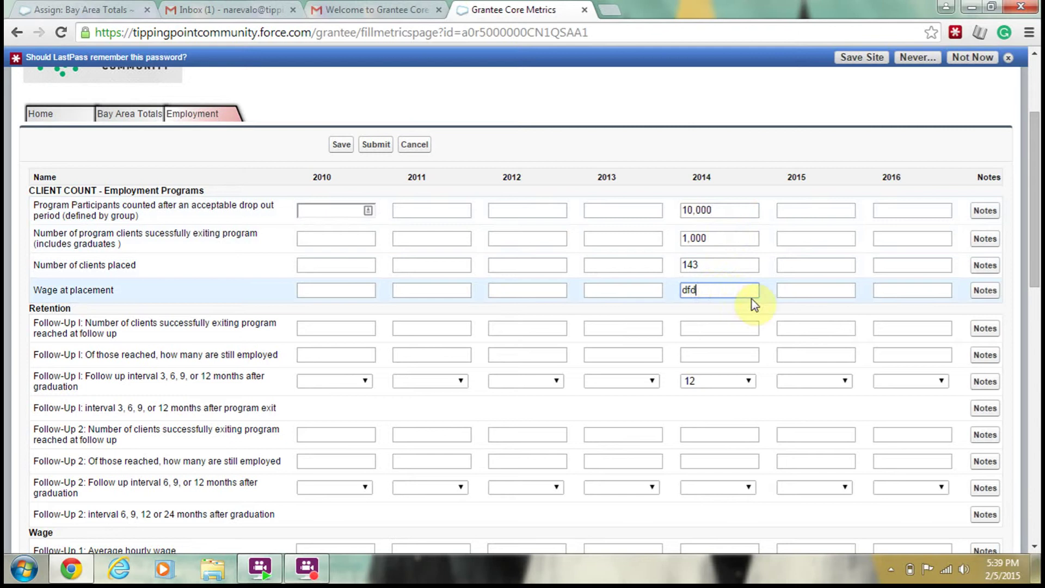
pyautogui.press('BackSpace')
pyautogui.press('BackSpace')
pyautogui.press('BackSpace')
pyautogui.write('124')
pyautogui.write('2')
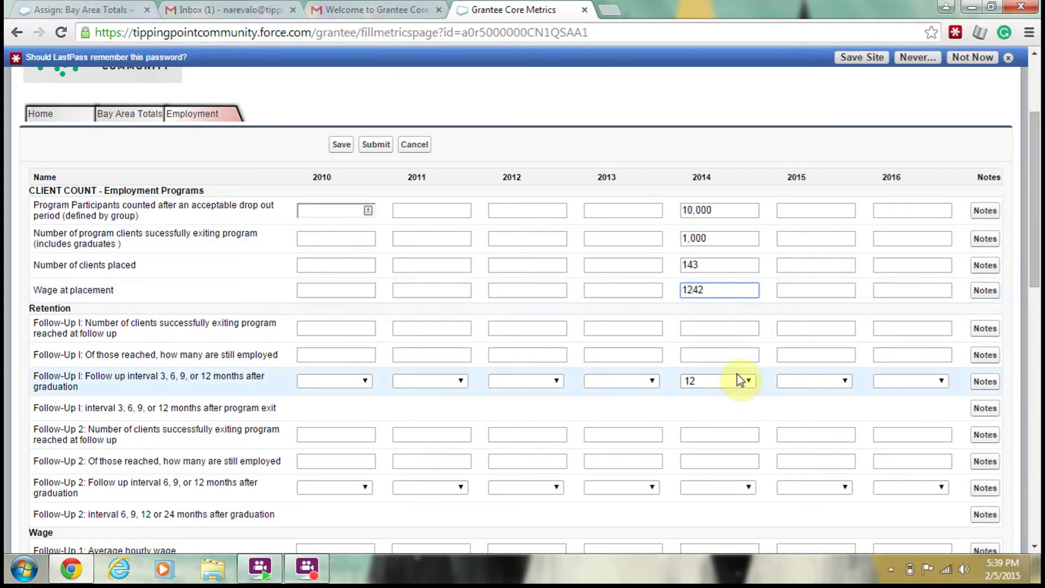
pyautogui.click(721, 350)
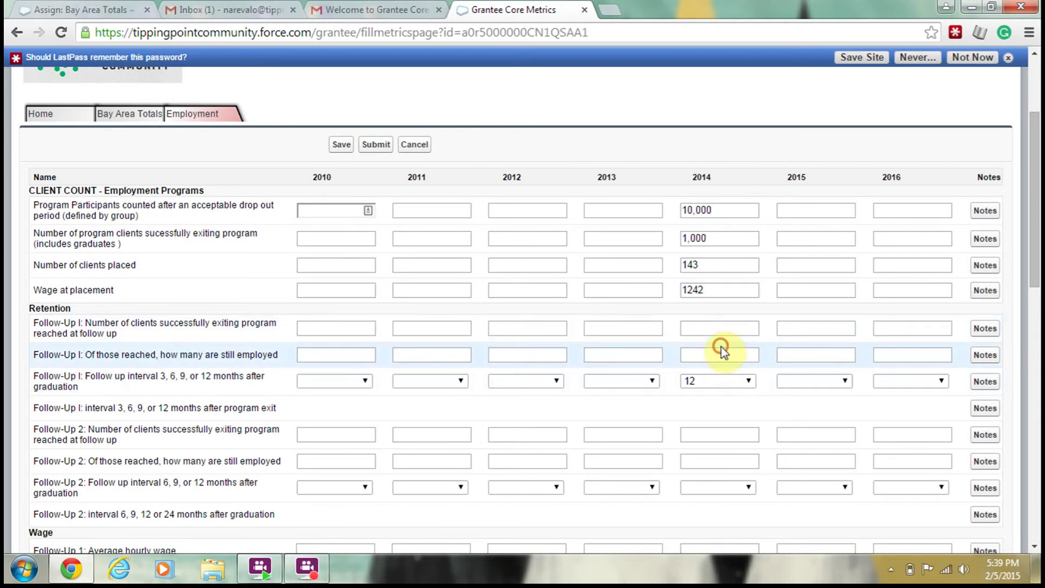
# - Keep 12 months as the 2014 follow-up interval and save the Employment metrics
pyautogui.click(719, 327)
pyautogui.scroll(-1, 729, 303)
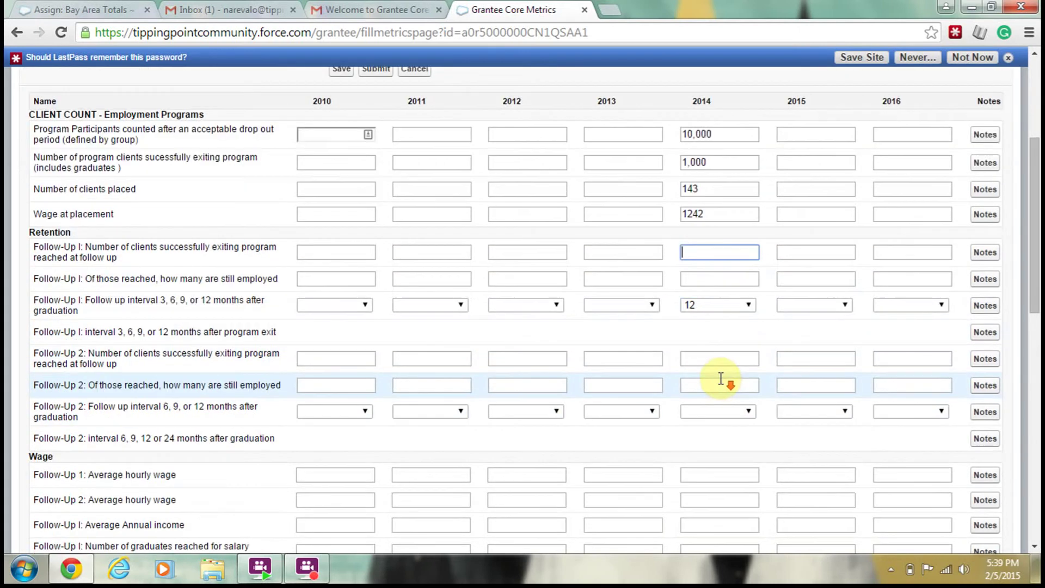
pyautogui.click(710, 312)
pyautogui.click(726, 425)
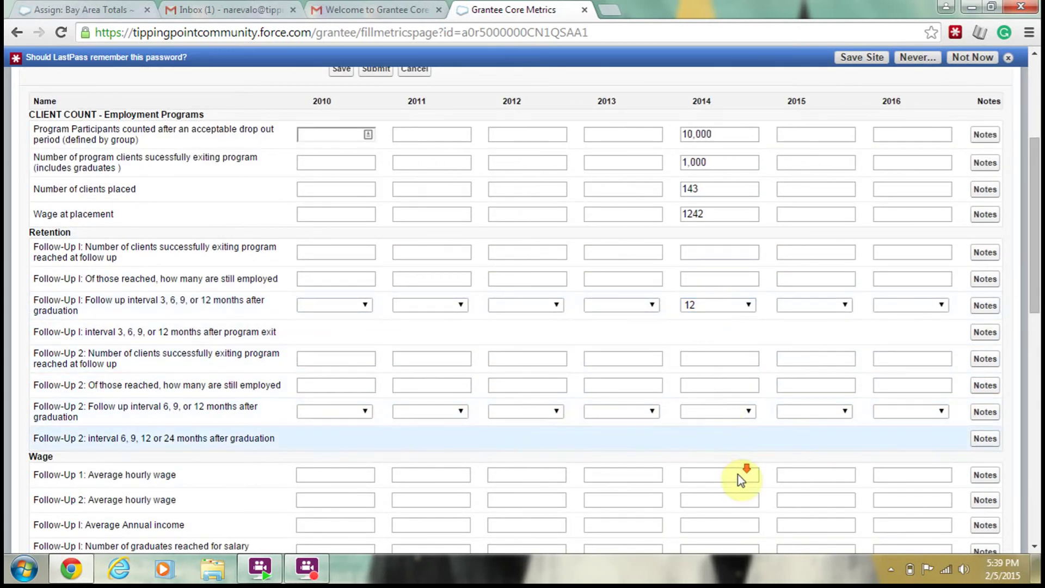
pyautogui.scroll(-5, 738, 475)
pyautogui.scroll(-3, 734, 466)
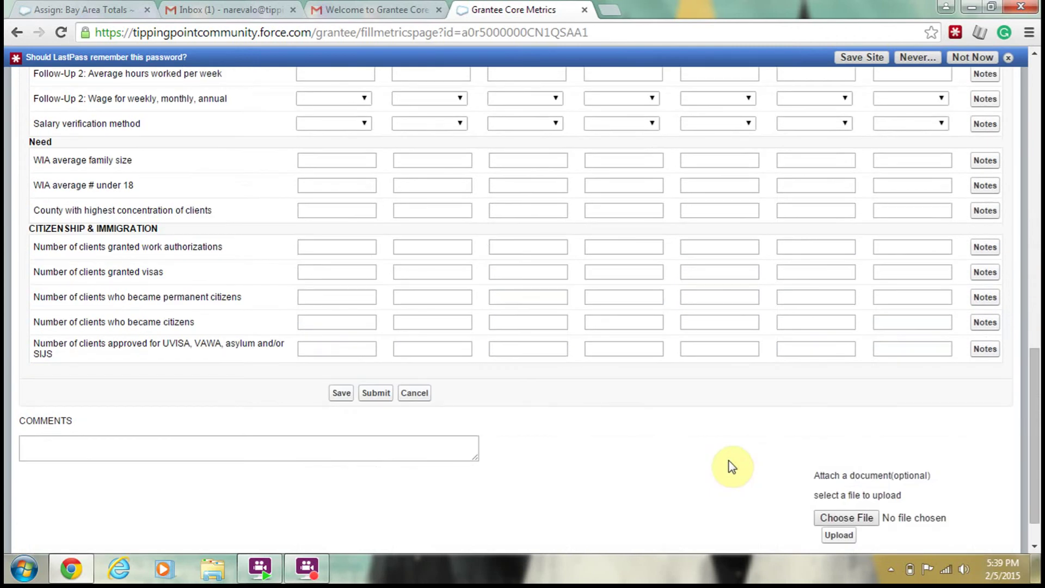
pyautogui.scroll(5, 731, 467)
pyautogui.scroll(5, 730, 462)
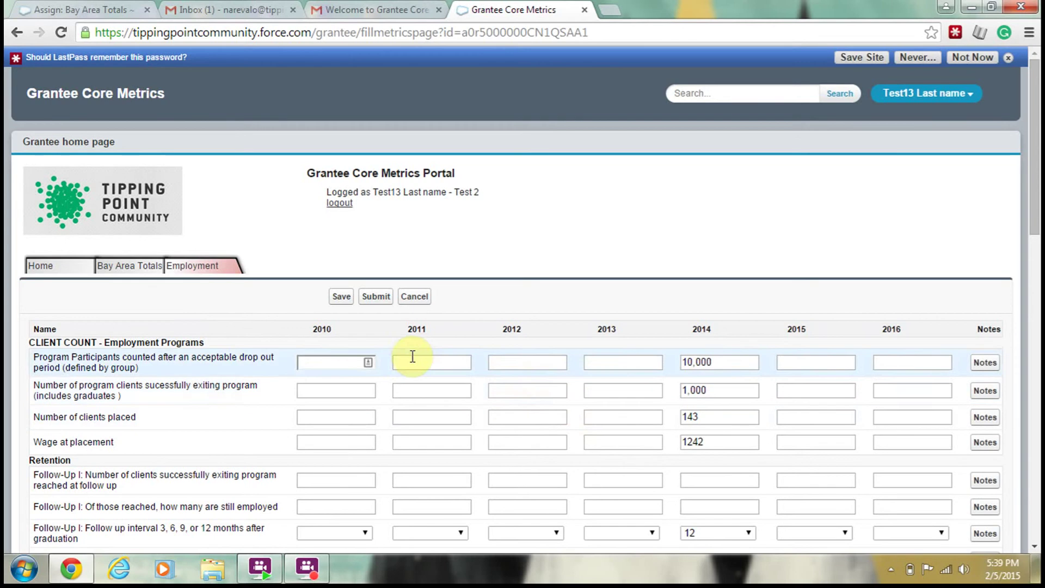
pyautogui.click(341, 299)
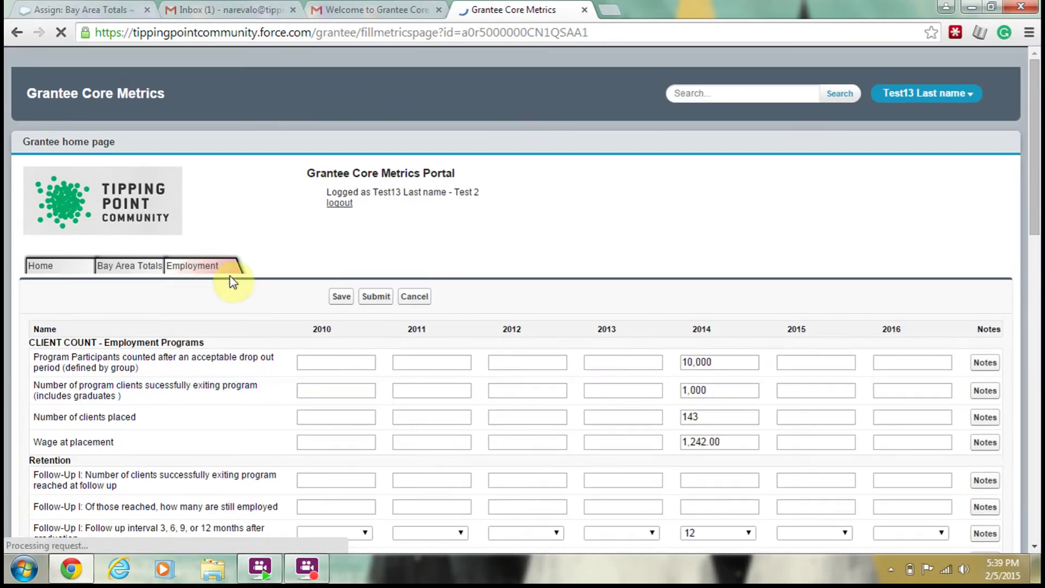
pyautogui.scroll(-2, 443, 357)
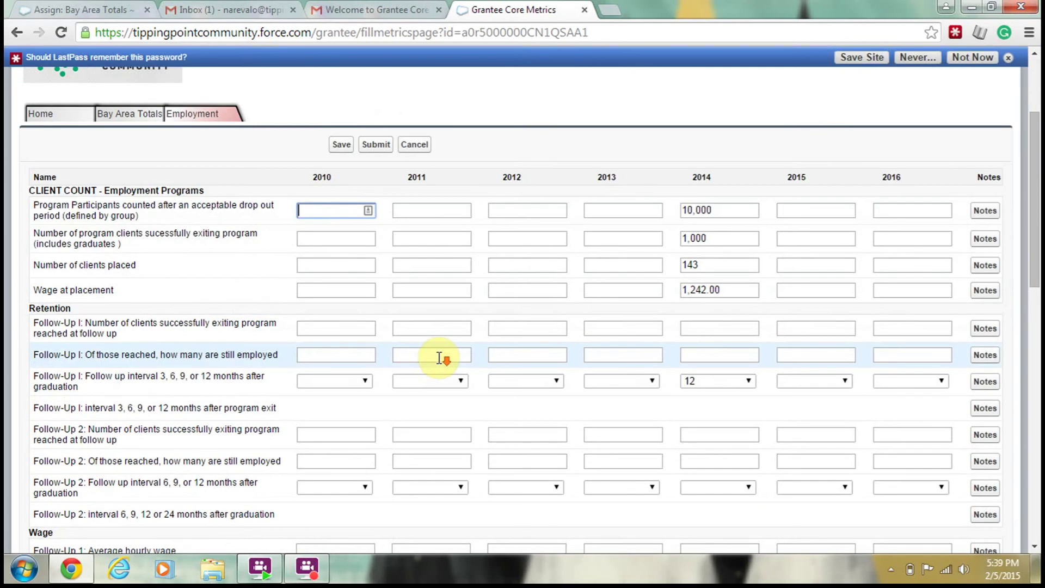
pyautogui.scroll(1, 438, 363)
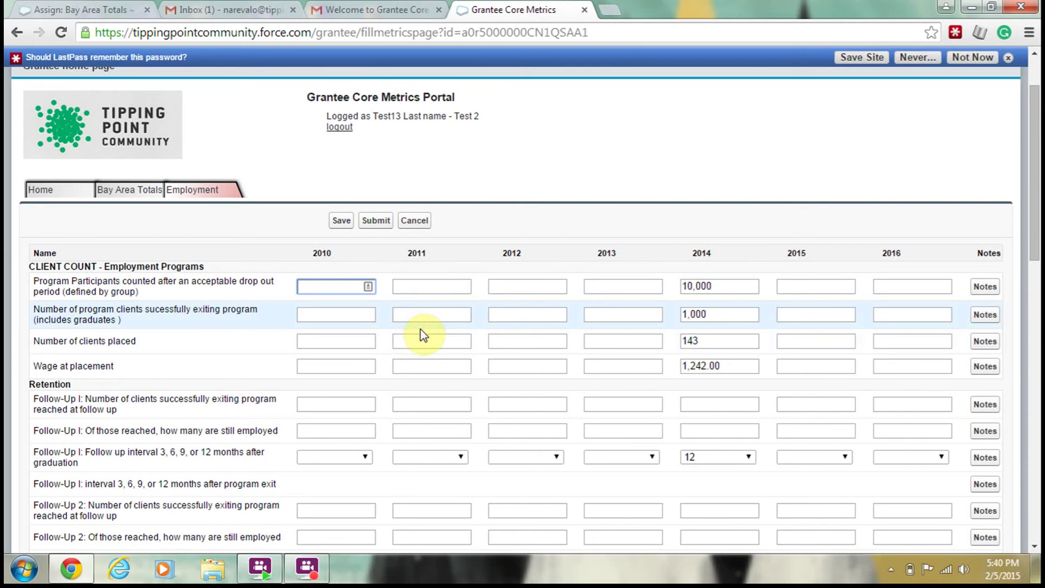
# - Submit the Employment metrics and confirm the 'Do you want to submit?' dialog
pyautogui.click(373, 223)
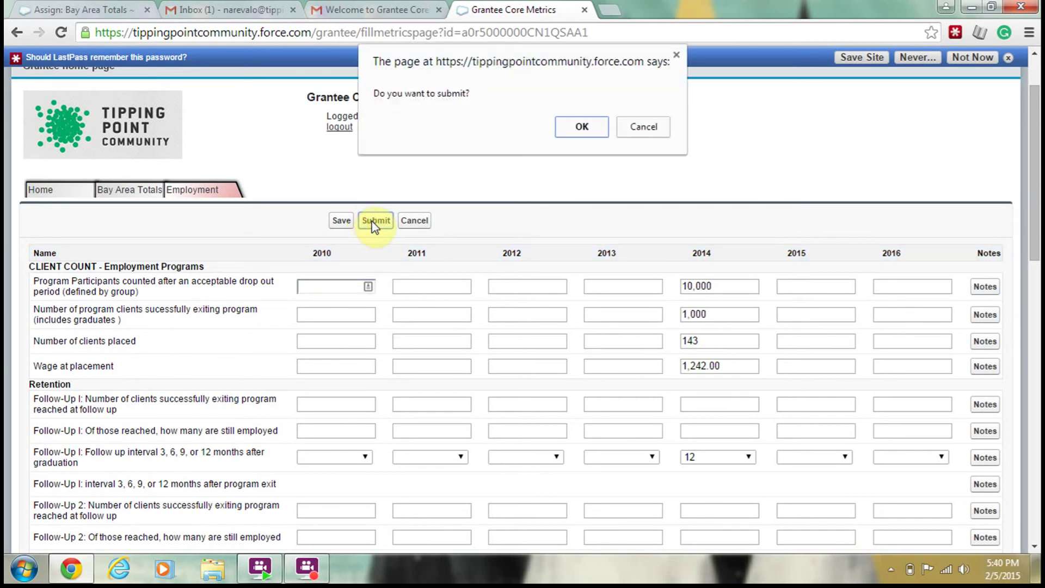
pyautogui.click(581, 127)
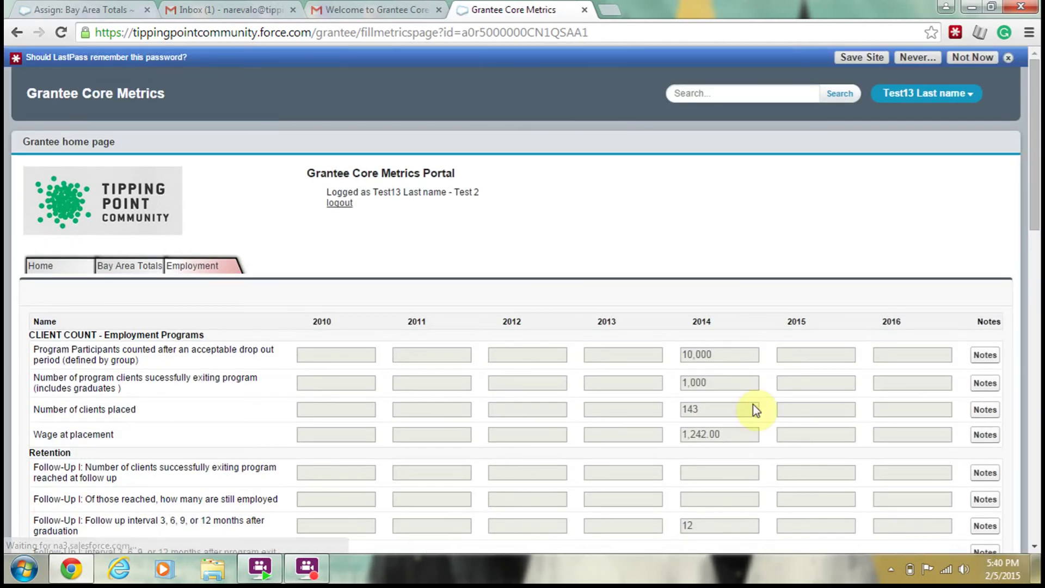
pyautogui.scroll(-2, 645, 346)
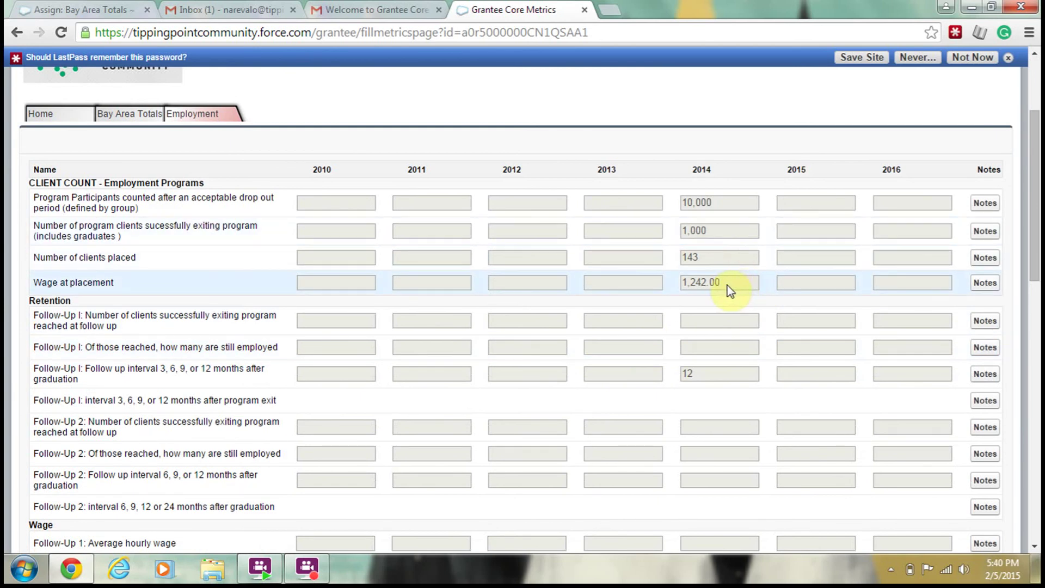
pyautogui.scroll(2, 492, 249)
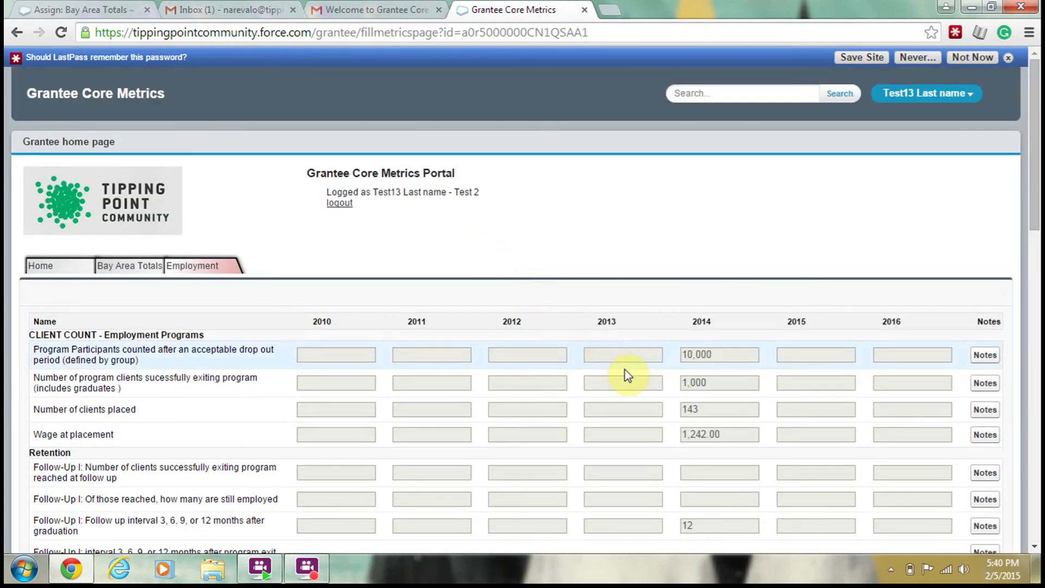